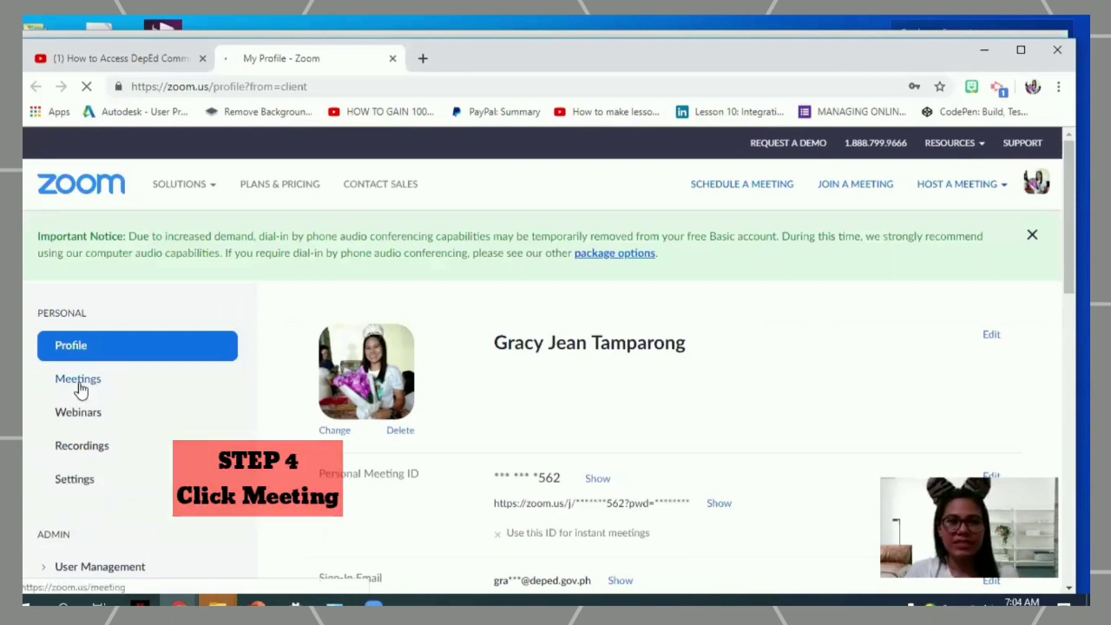
# - From the Meetings list, start a new meeting with the default 'My Meeting' form
pyautogui.click(78, 382)
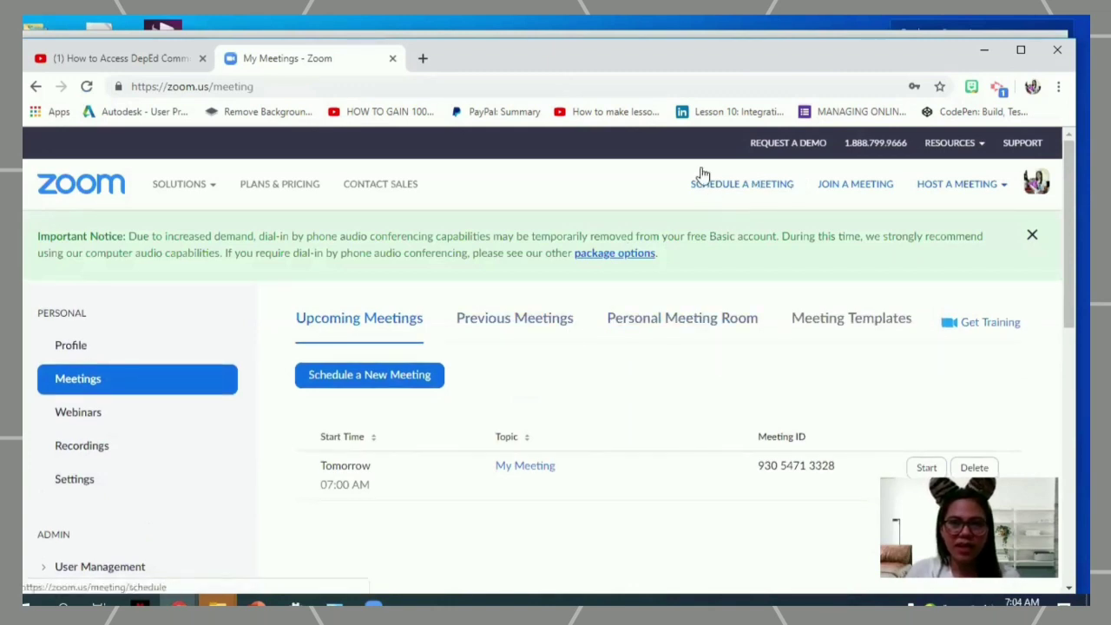
pyautogui.click(745, 190)
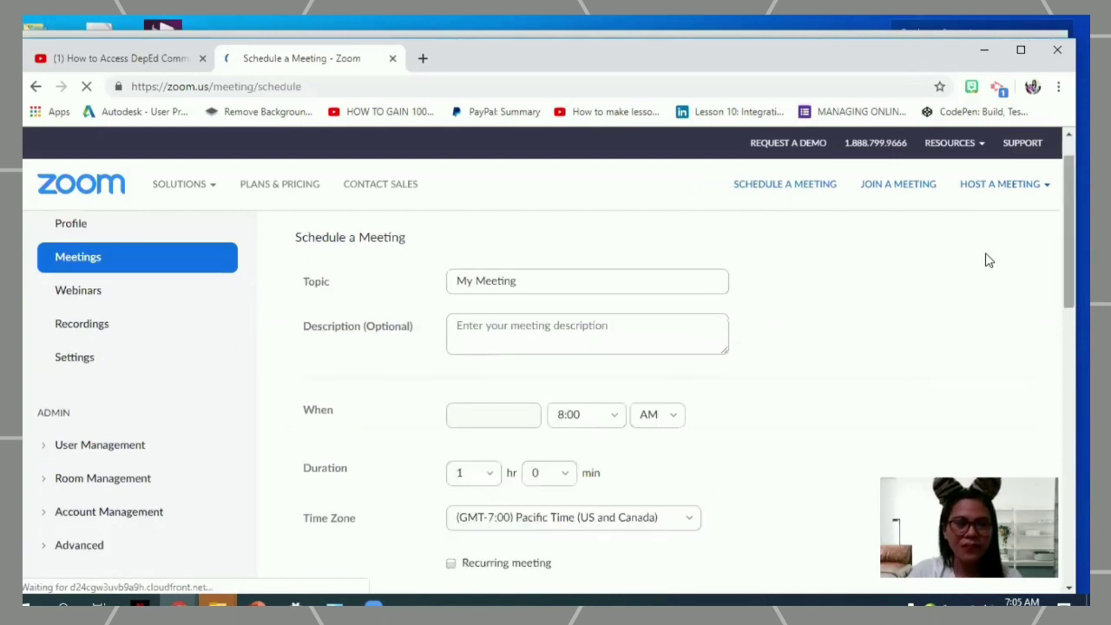
# - Enter the topic 'video tutorial' and the description 'Webinar' for the new meeting
pyautogui.scroll(-1, 981, 260)
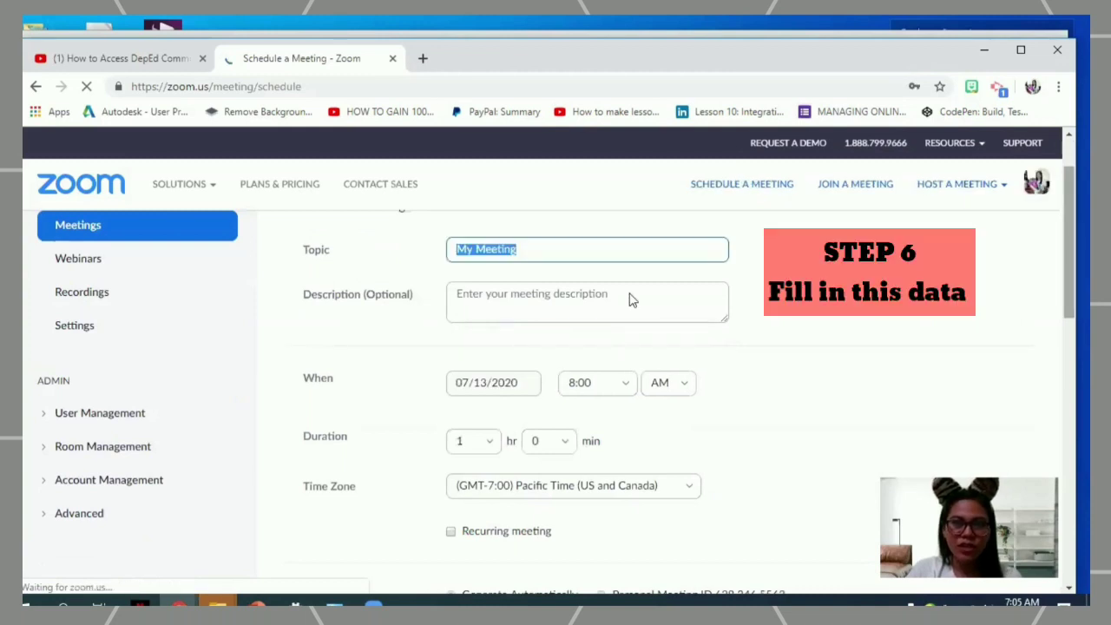
pyautogui.scroll(1, 633, 300)
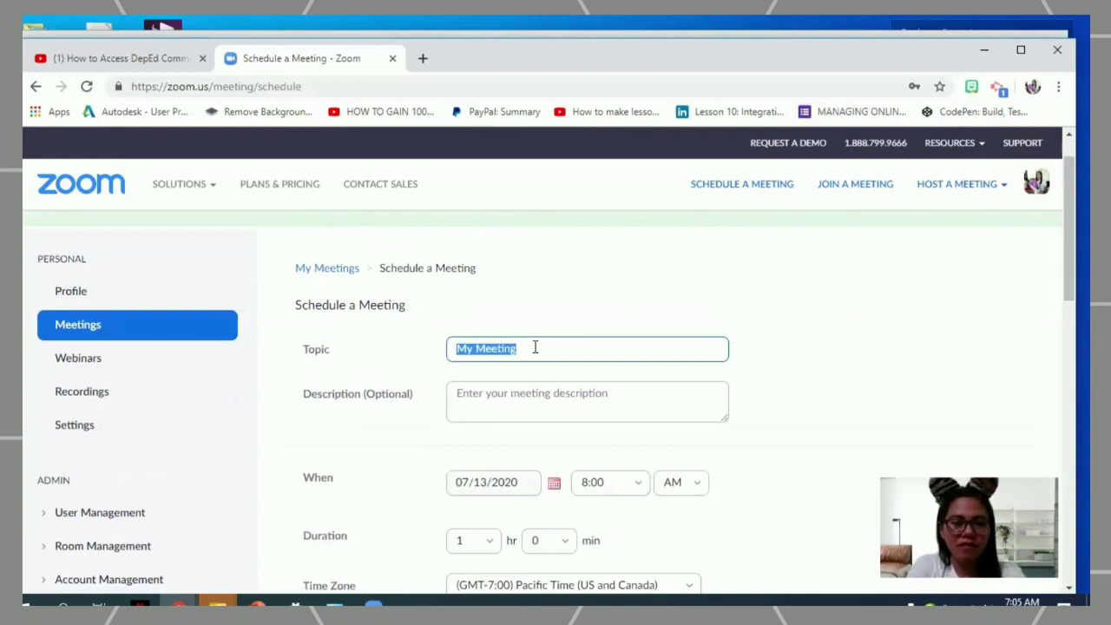
pyautogui.write('vi')
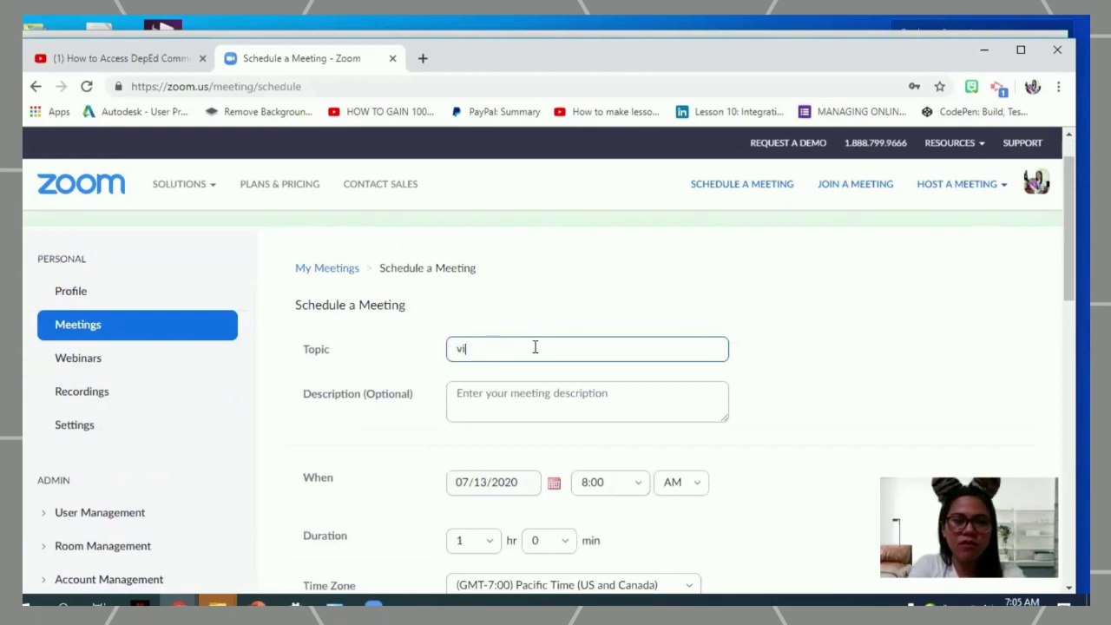
pyautogui.write('d')
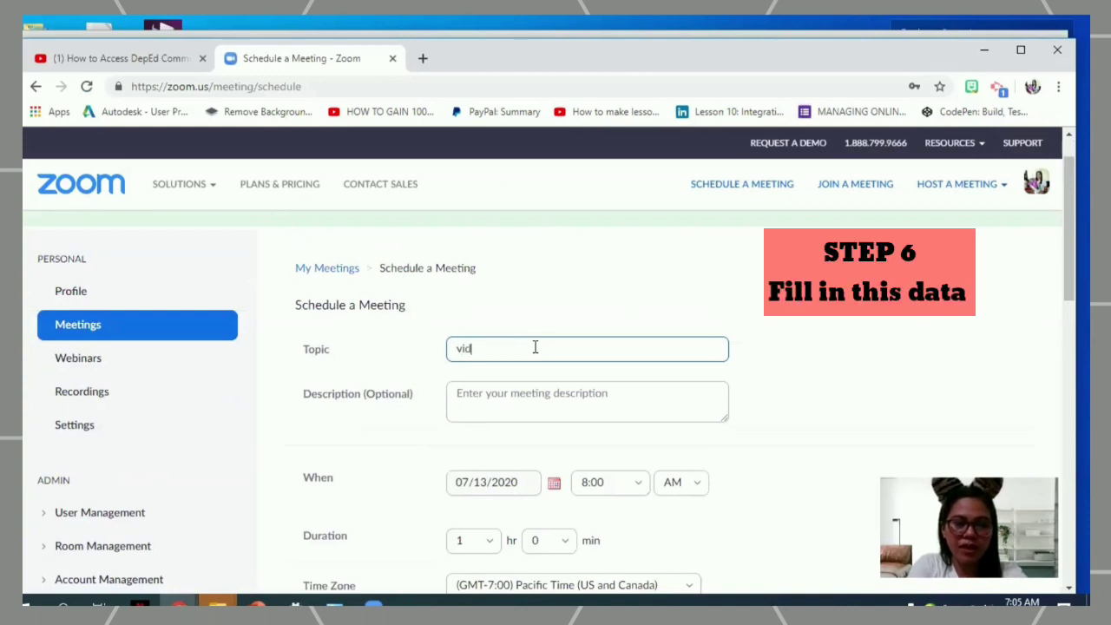
pyautogui.write('eo ')
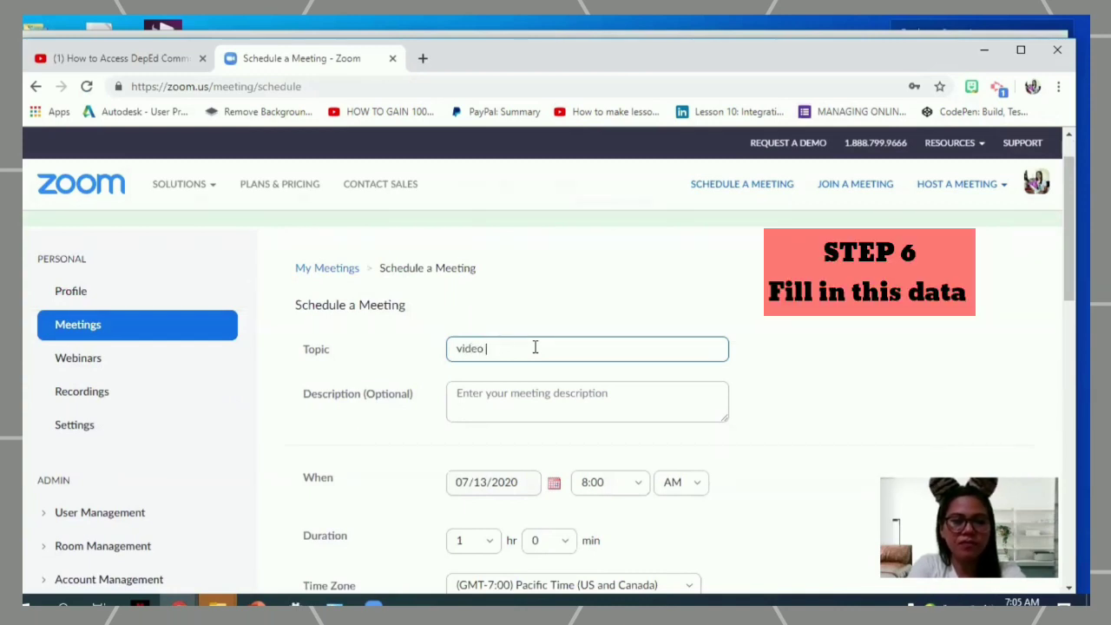
pyautogui.write('tutorial')
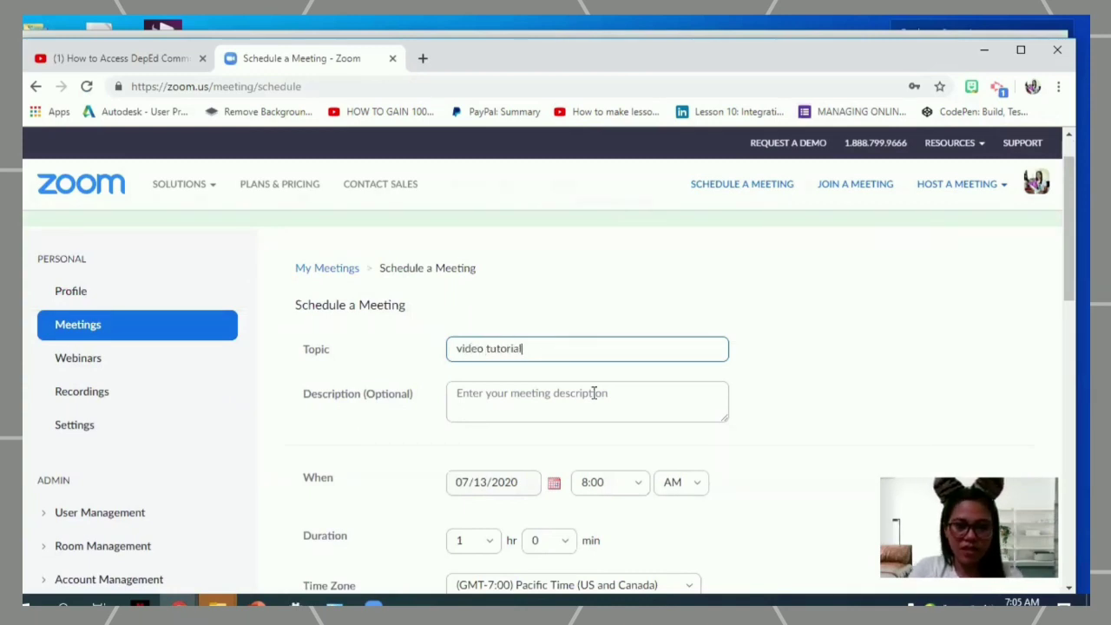
pyautogui.click(599, 395)
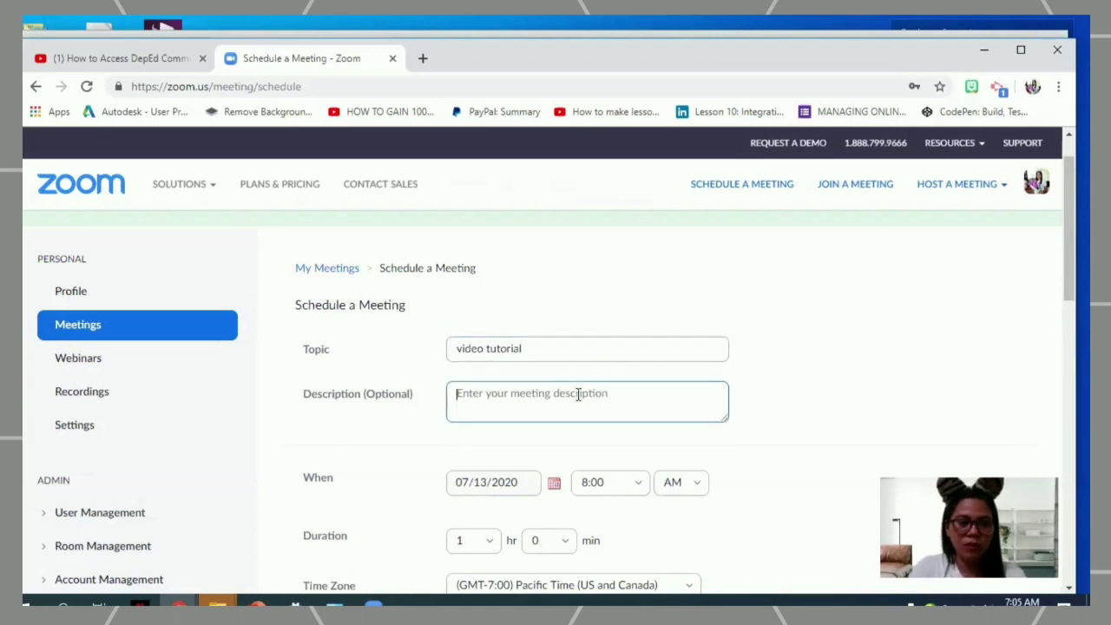
pyautogui.write('Web')
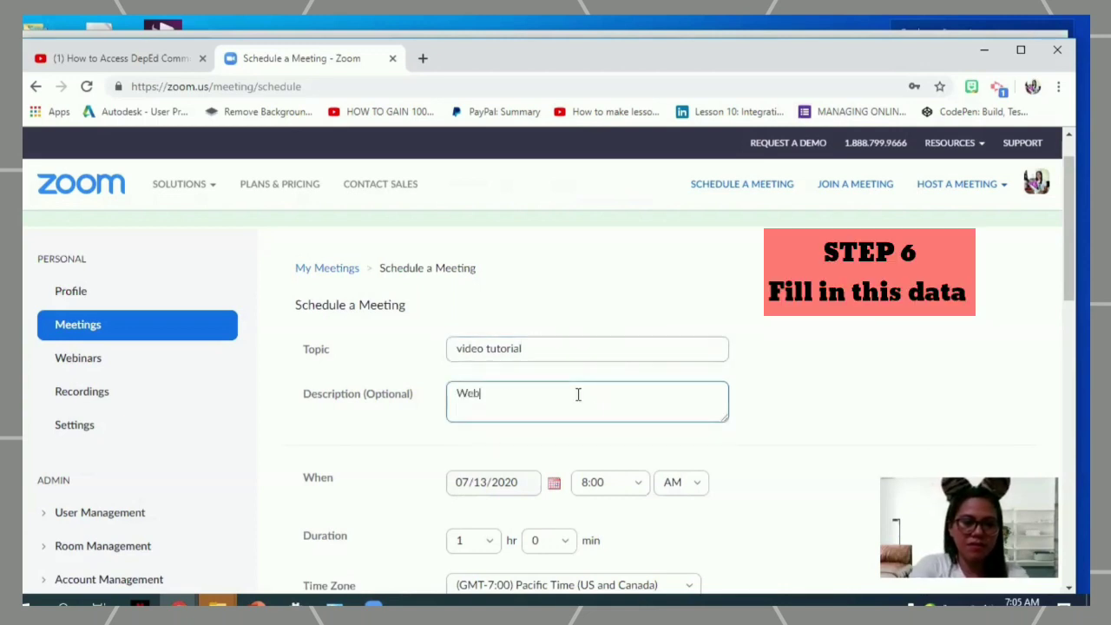
pyautogui.write('inar')
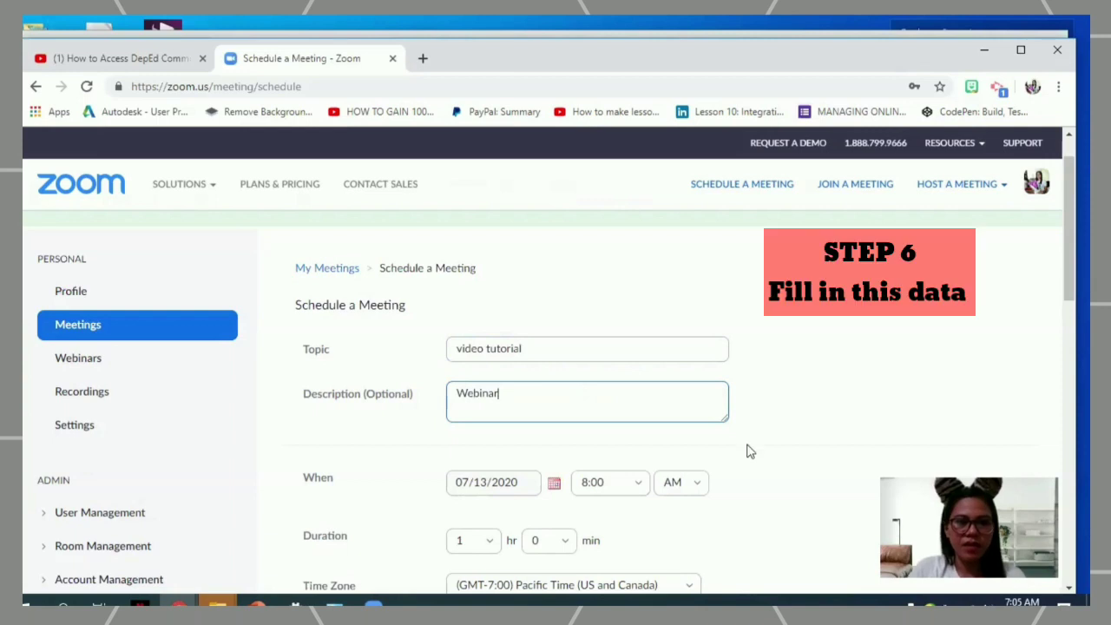
pyautogui.scroll(-2, 652, 429)
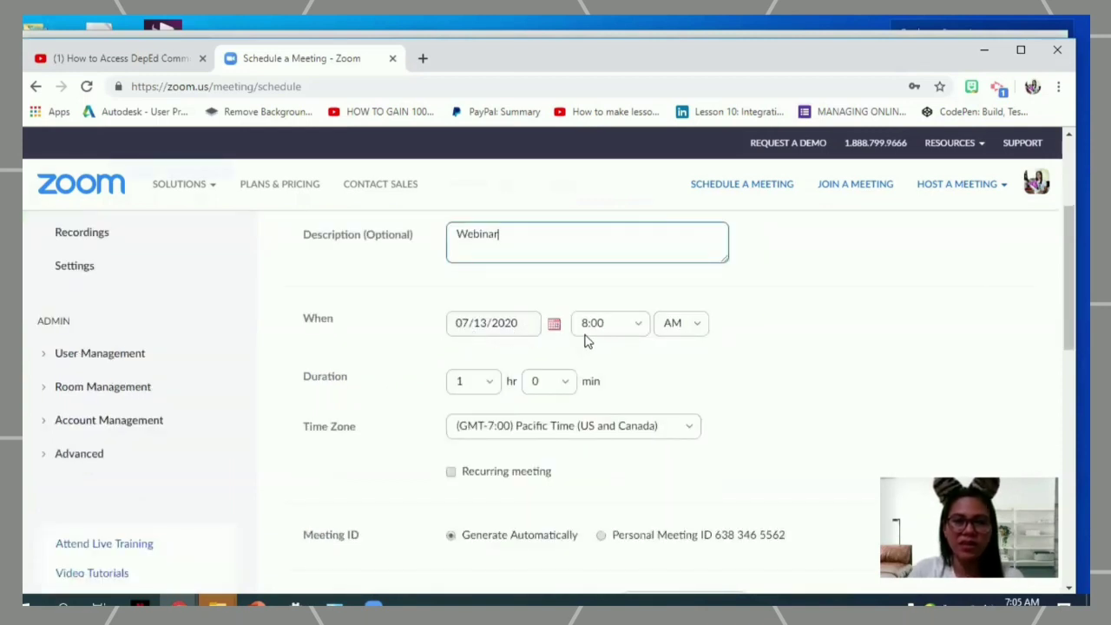
# - Schedule the meeting for July 14, 2020 with host and participant video on
pyautogui.click(554, 327)
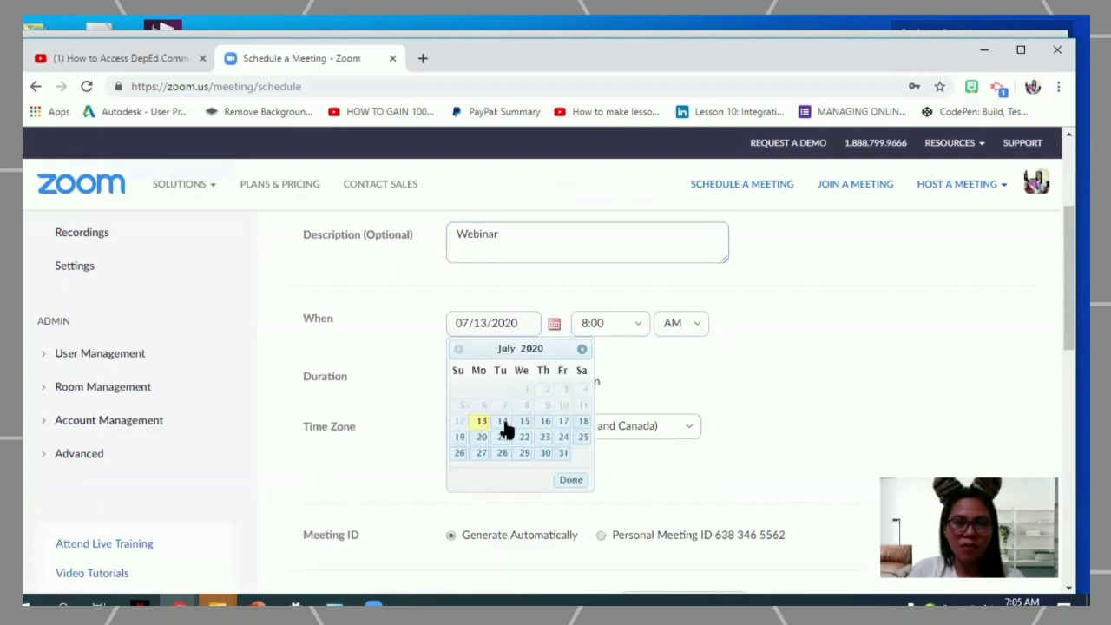
pyautogui.click(504, 424)
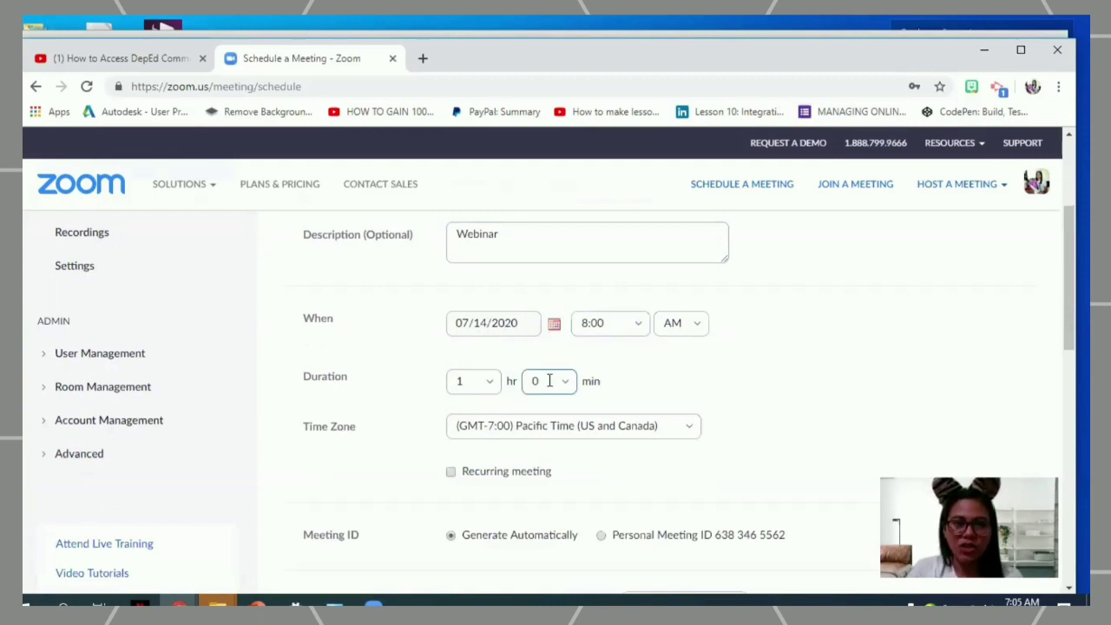
pyautogui.scroll(-2, 471, 404)
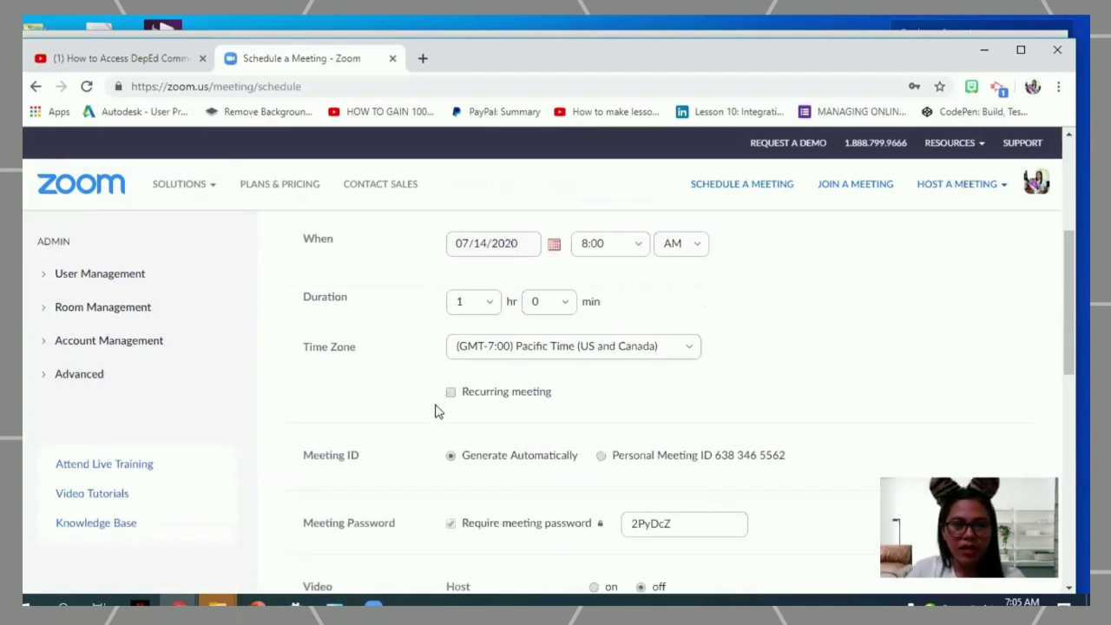
pyautogui.scroll(-2, 423, 427)
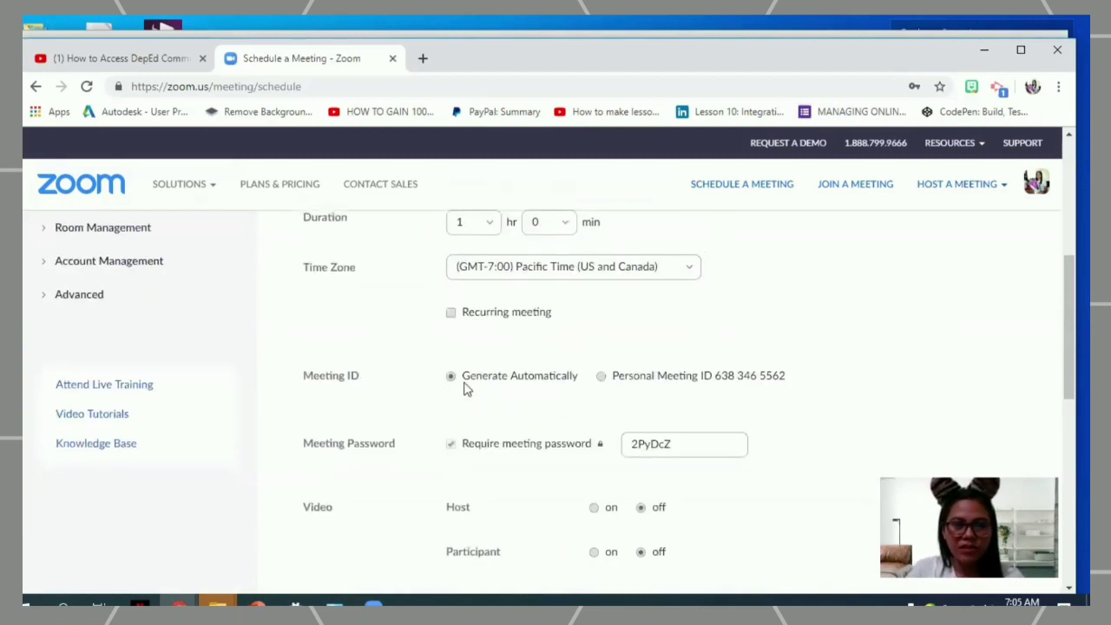
pyautogui.scroll(-2, 572, 397)
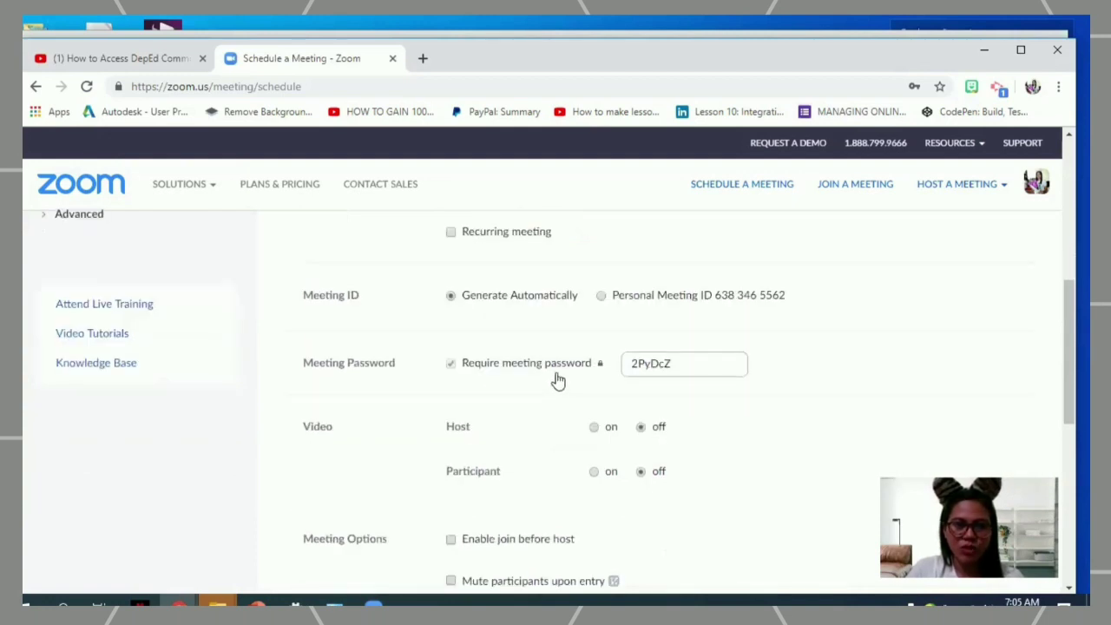
pyautogui.scroll(-2, 548, 380)
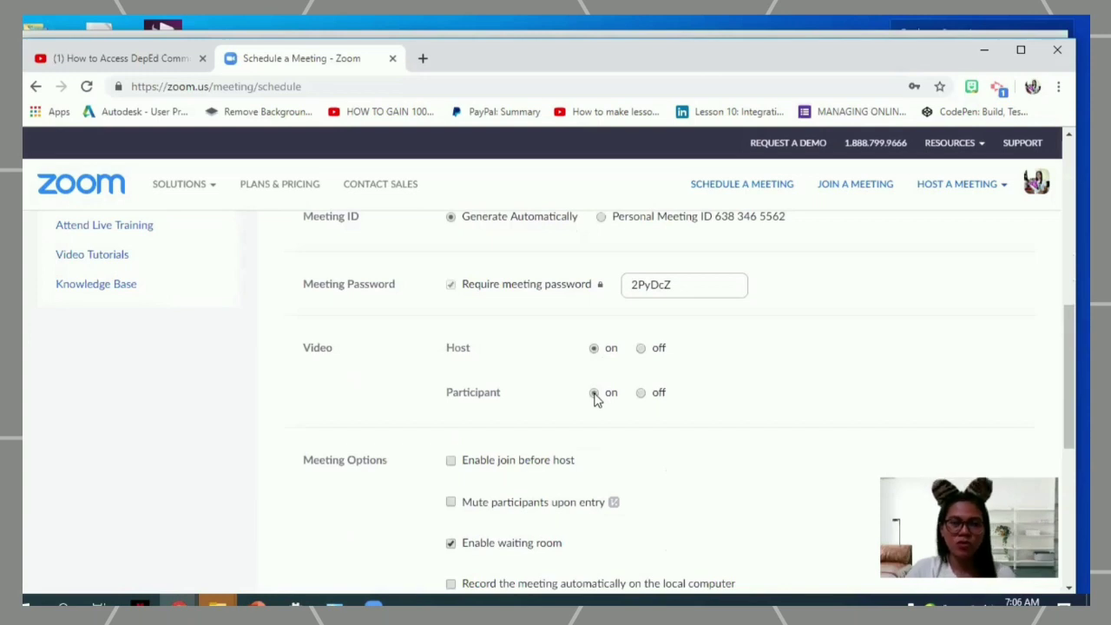
pyautogui.scroll(-2, 629, 412)
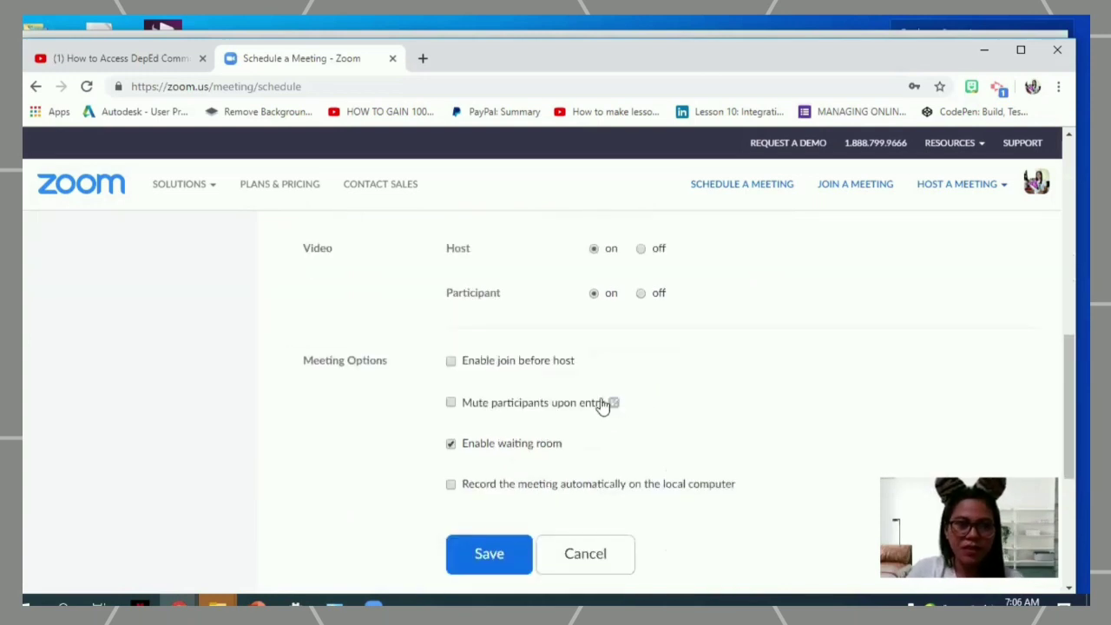
pyautogui.scroll(-3, 602, 406)
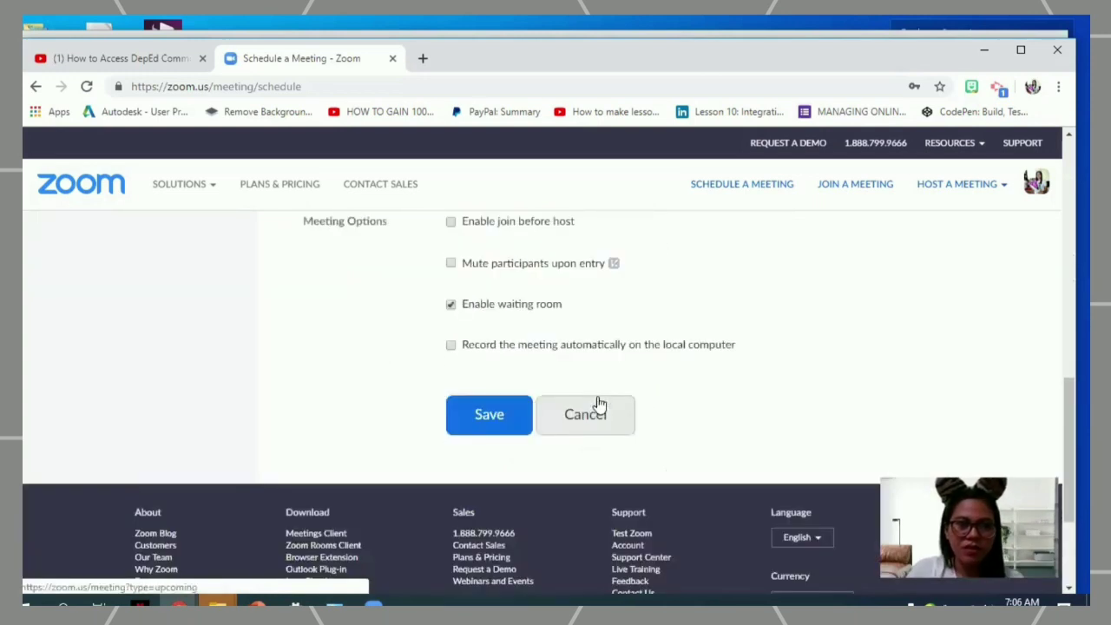
# - Save the meeting with waiting room off and automatic local recording on
pyautogui.click(450, 345)
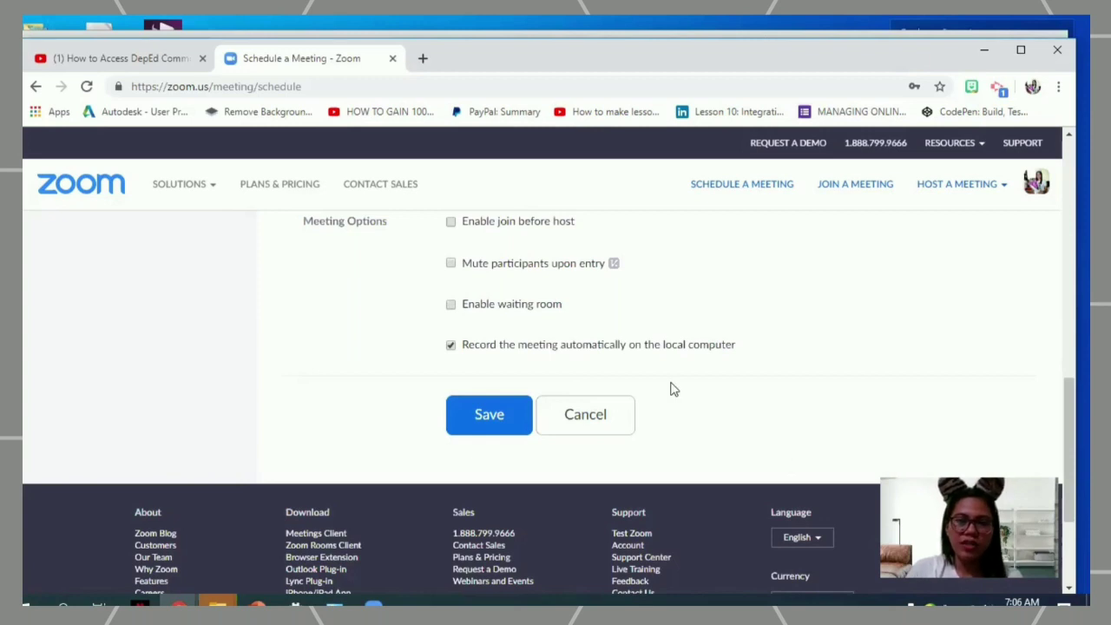
pyautogui.click(491, 421)
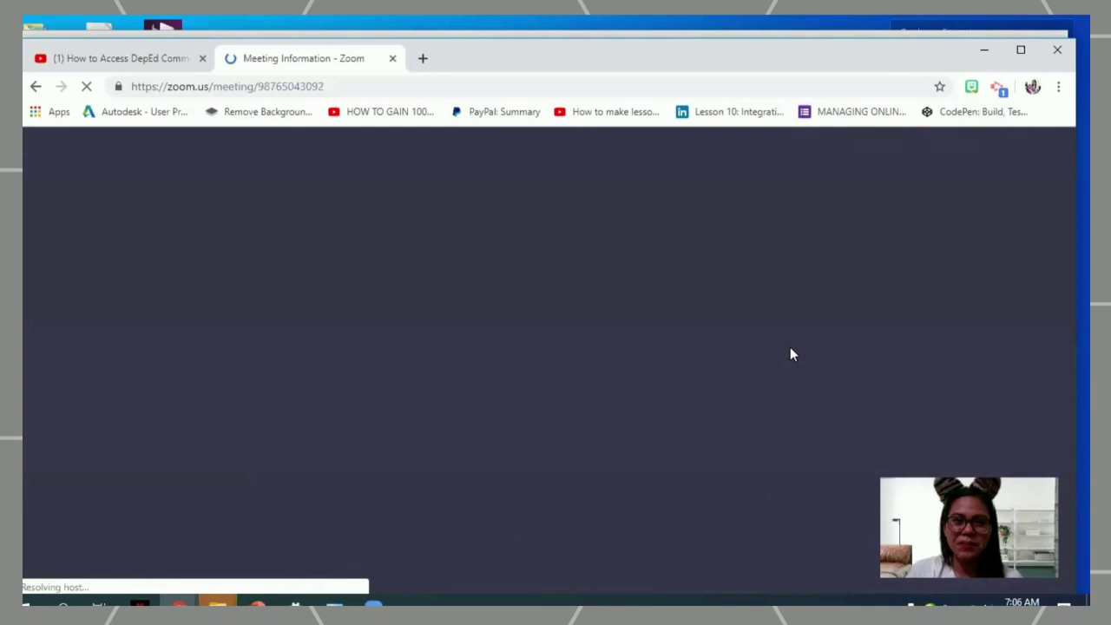
# - Scroll the Meeting Information page down to the meeting ID, passcode and invite link
pyautogui.scroll(-1, 649, 421)
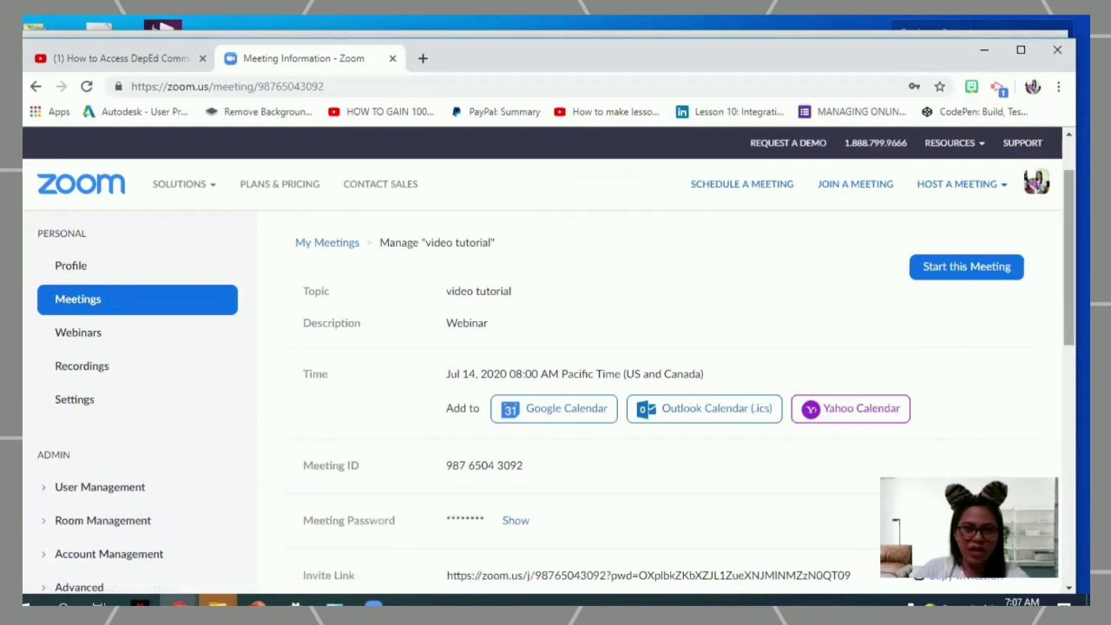
pyautogui.scroll(-1, 555, 390)
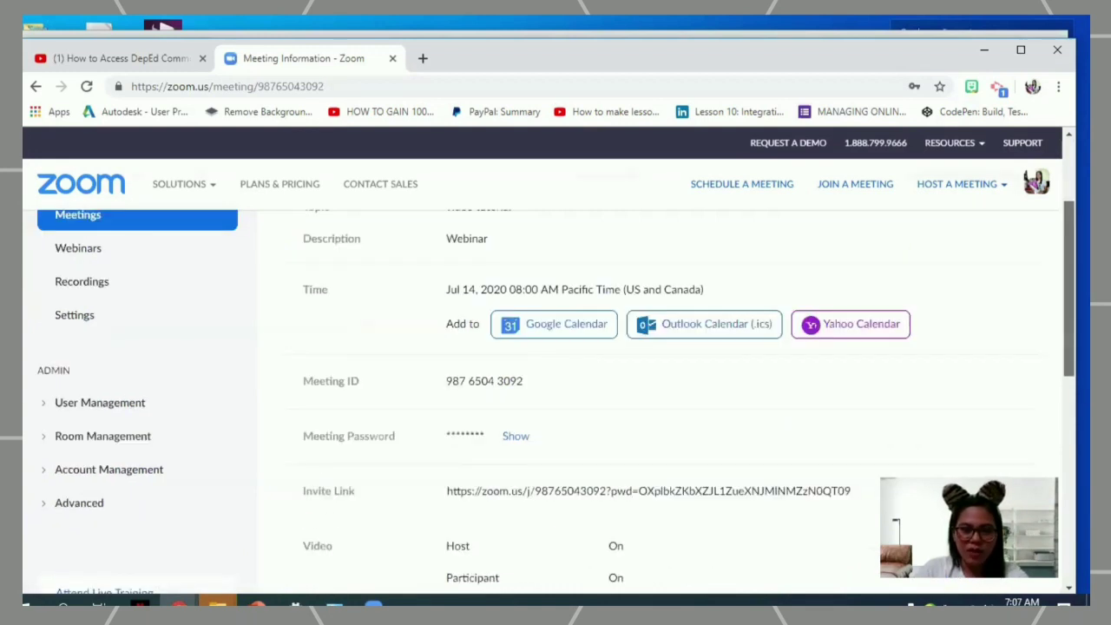
pyautogui.scroll(-1, 1047, 384)
pyautogui.scroll(-1, 607, 356)
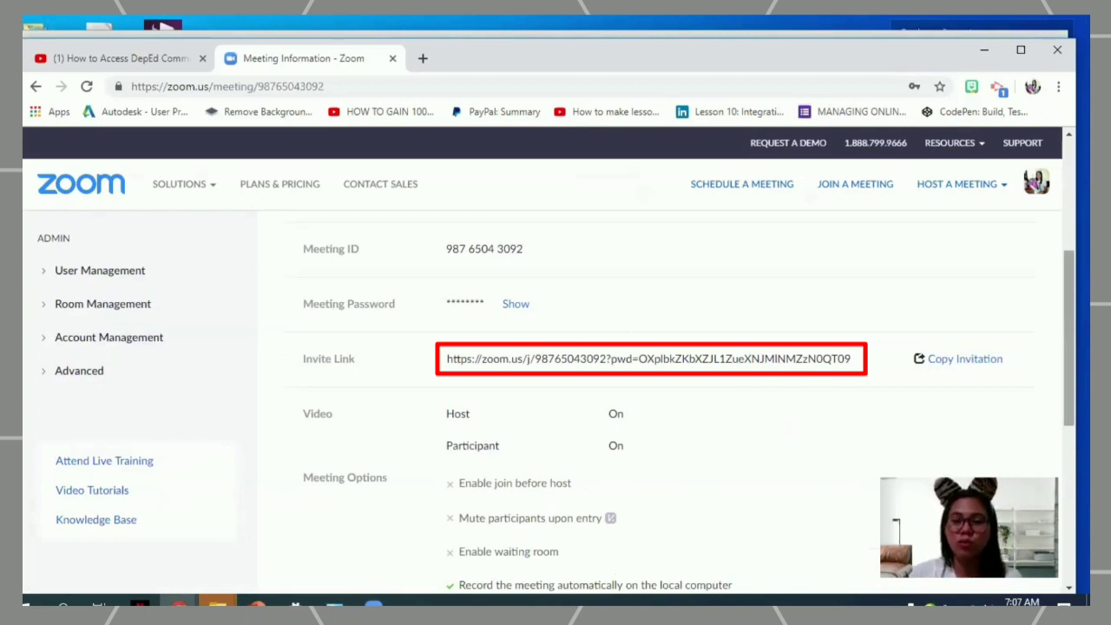
pyautogui.scroll(-2, 1058, 399)
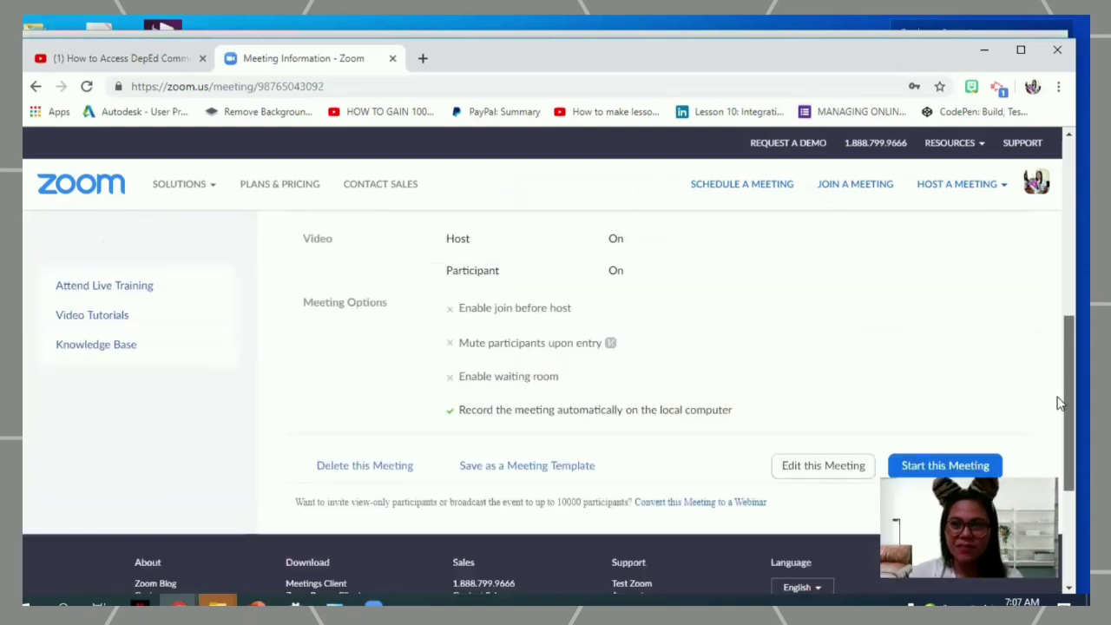
pyautogui.scroll(-1, 1058, 401)
pyautogui.scroll(-1, 1058, 403)
pyautogui.scroll(-1, 1059, 403)
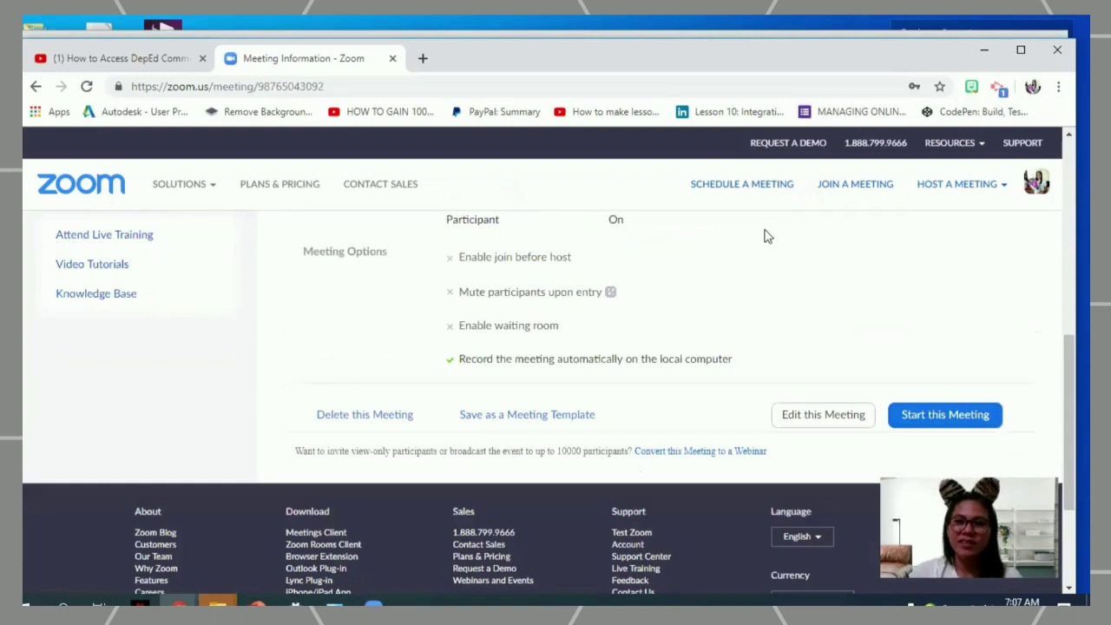